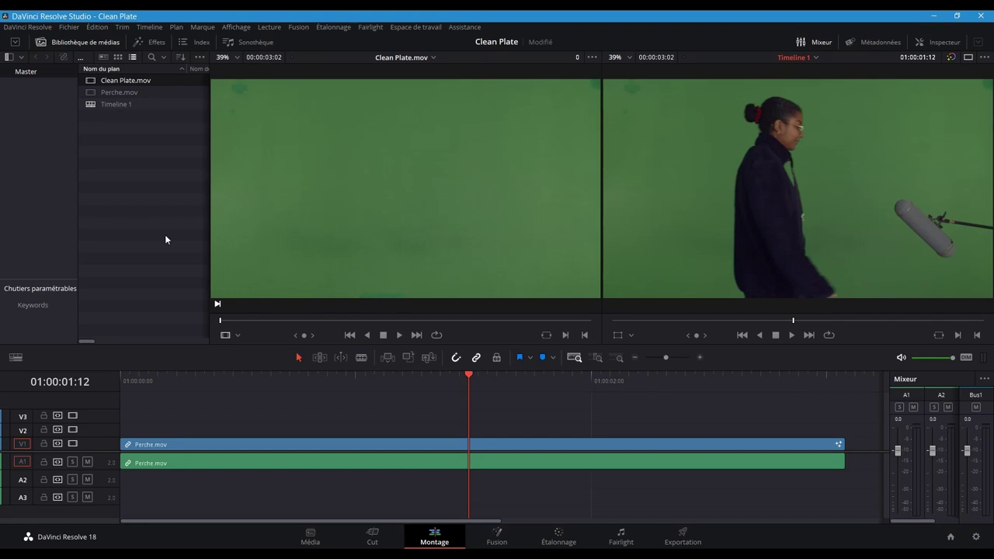
Step: Move the timeline playhead to 01:00:02:05 over the Perche.mov clip and open it in the Fusion page
drag(469, 376, 634, 397)
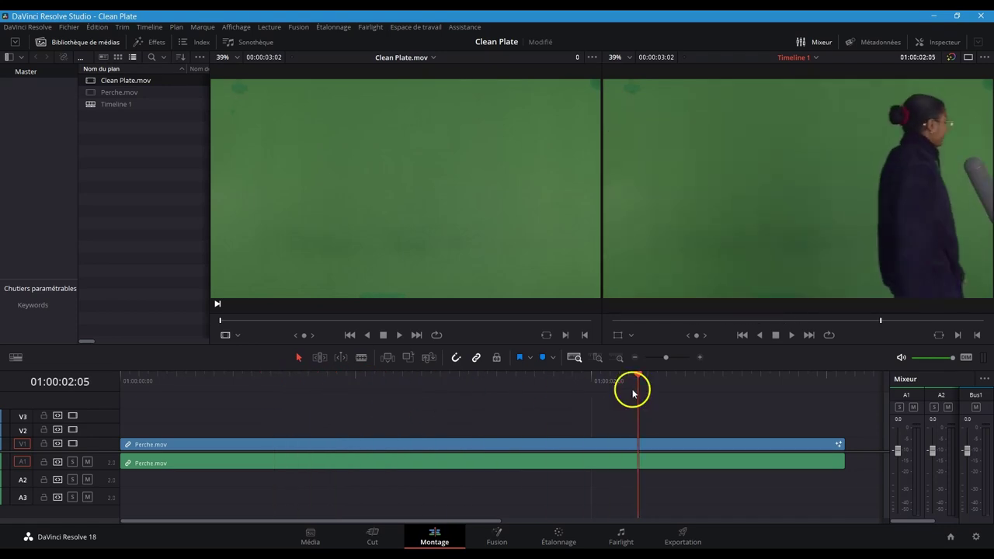
drag(238, 320, 215, 319)
click(436, 536)
click(488, 534)
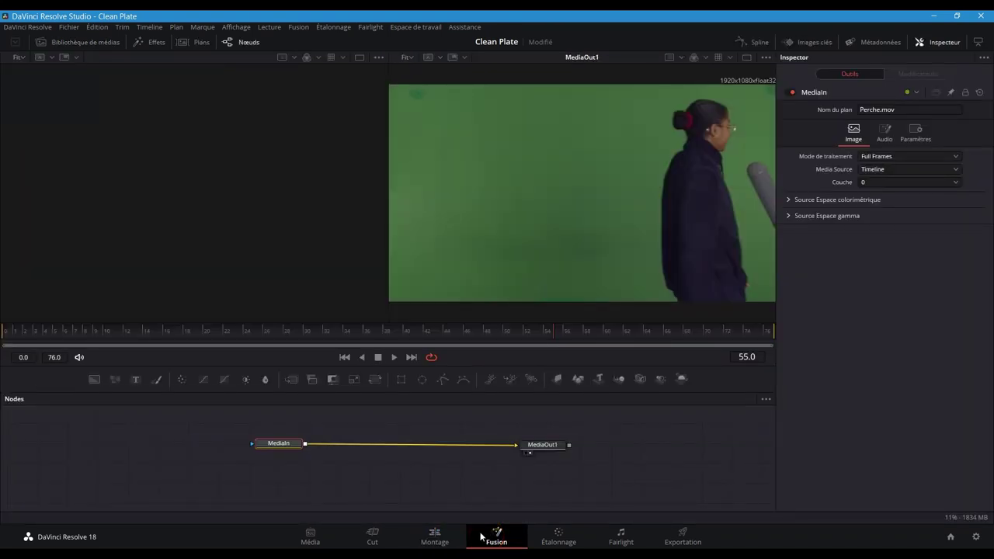
Step: Rename the MediaIn node of the Perche.mov clip to Rush
click(277, 444)
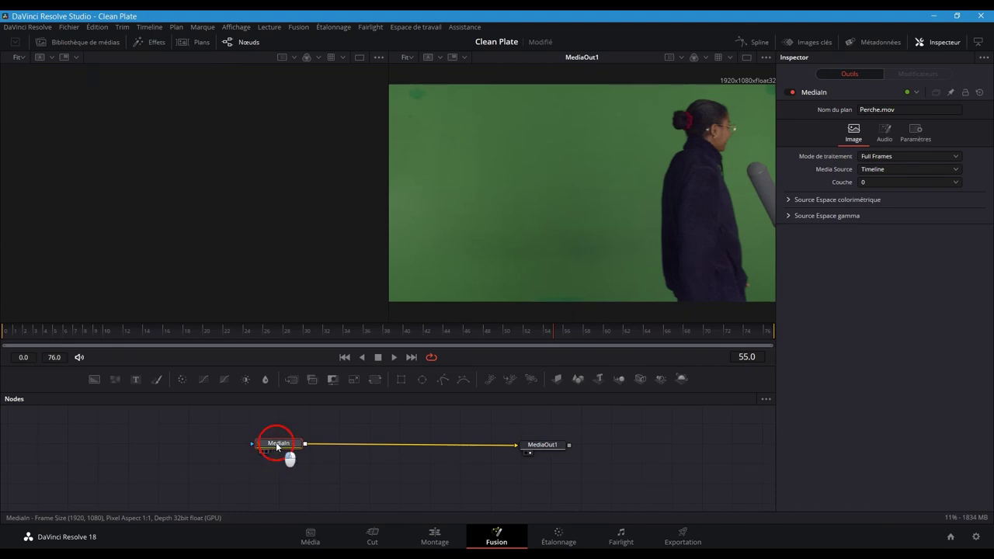
key(F2)
text(Rush)
key(Return)
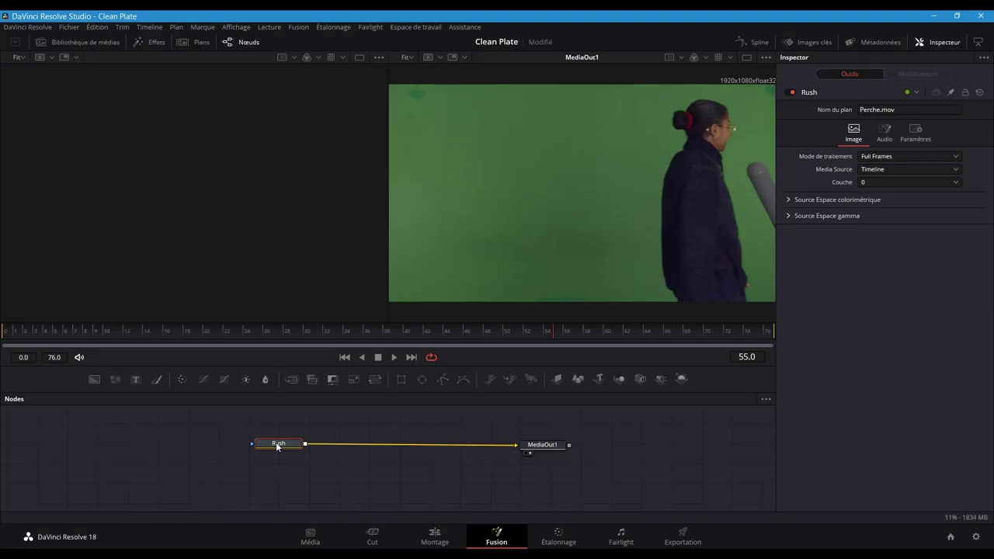
Step: Insert a Delta Keyer node between Rush and MediaOut1 and show it in the second viewer
key(shift+space)
text(blur)
key(BackSpace)
key(BackSpace)
key(BackSpace)
key(BackSpace)
text(delta)
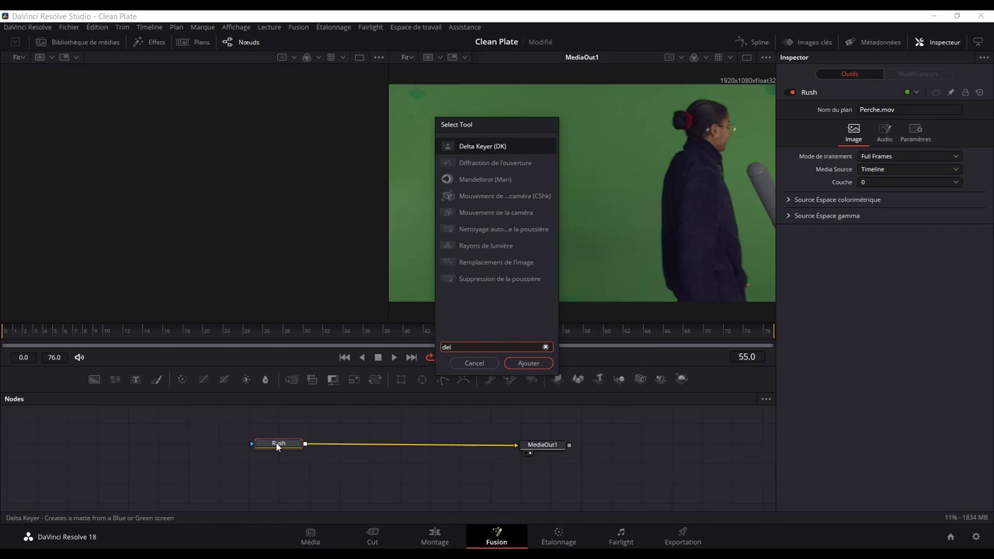
click(485, 148)
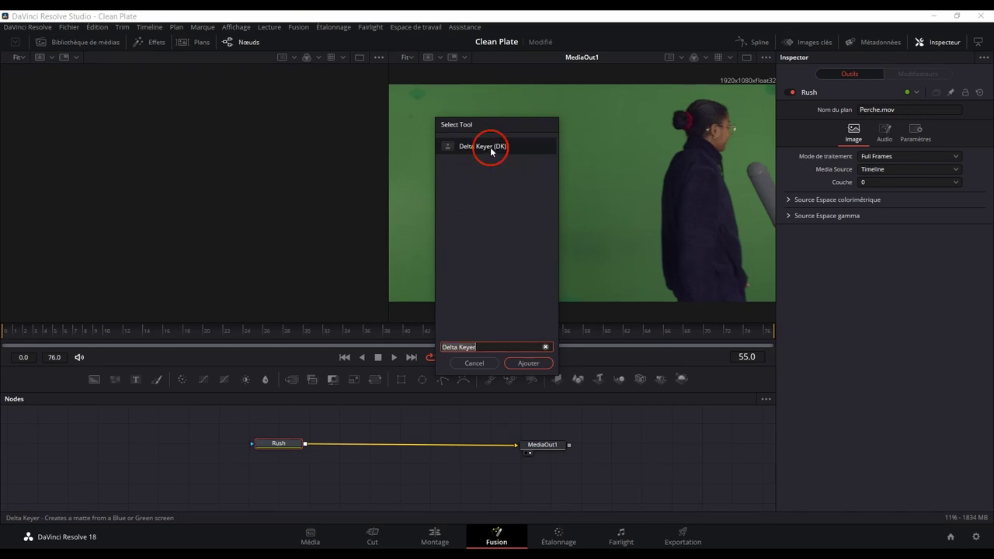
click(522, 363)
key(2)
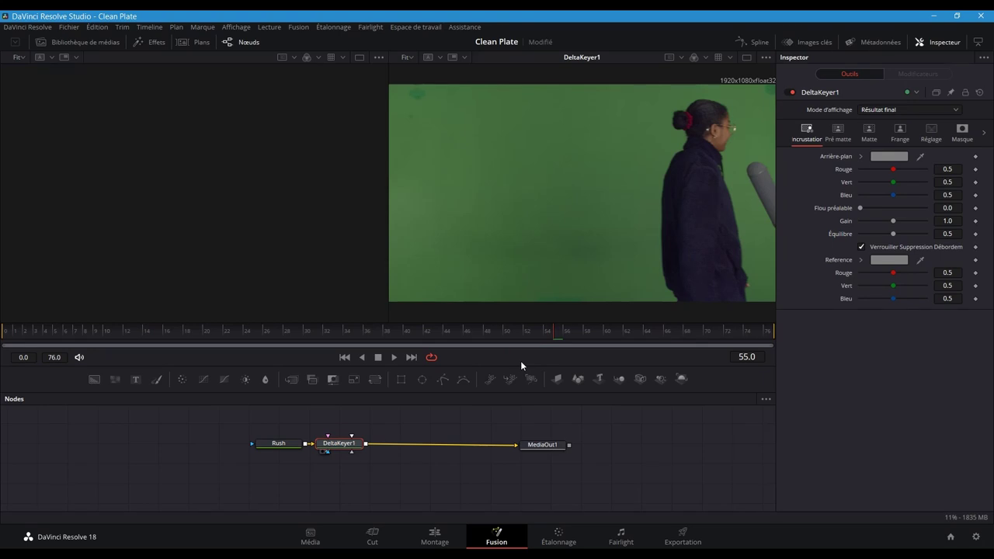
Step: Add Clean Plate.mov from the media pool to the node graph and rename its node CleanPlate
click(85, 42)
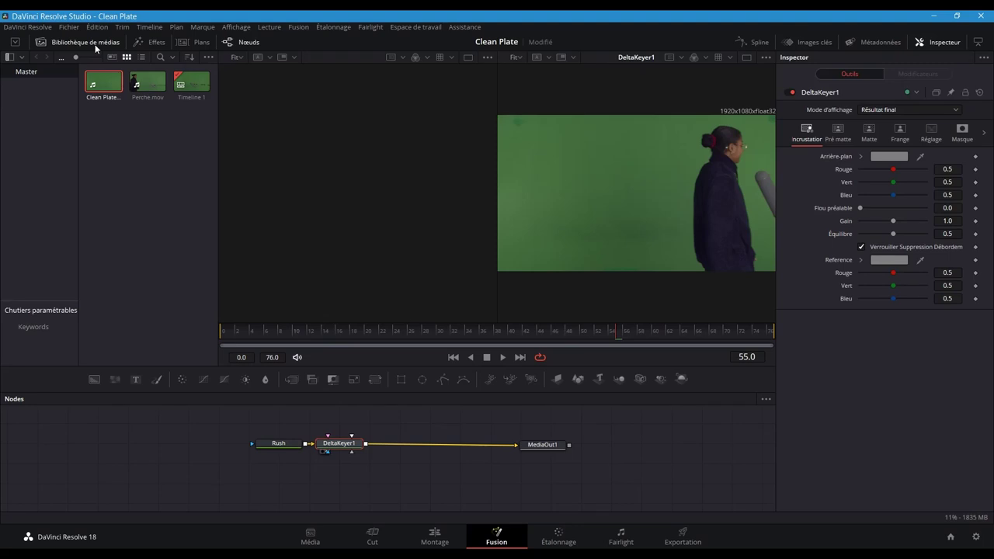
drag(102, 82, 301, 483)
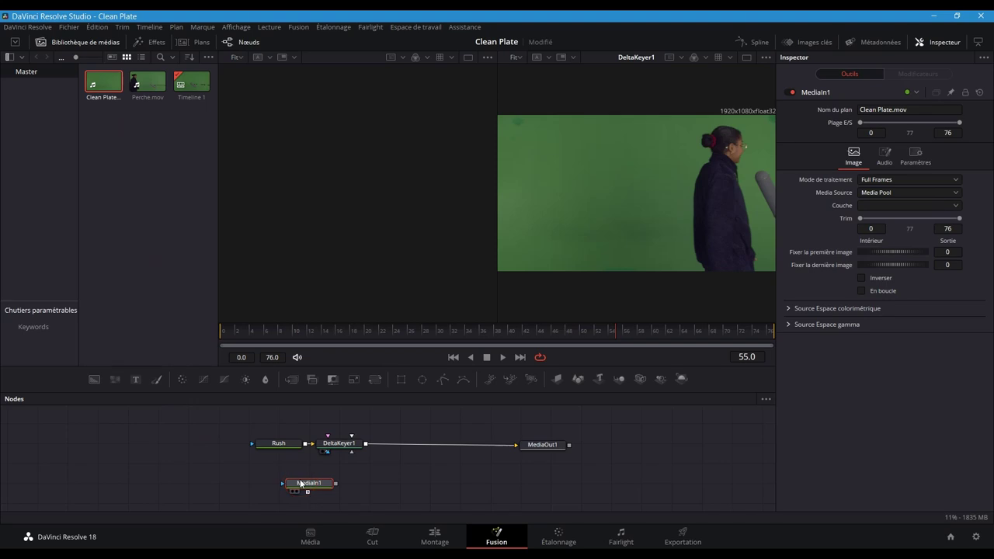
key(F2)
text(CleanPlate)
key(Return)
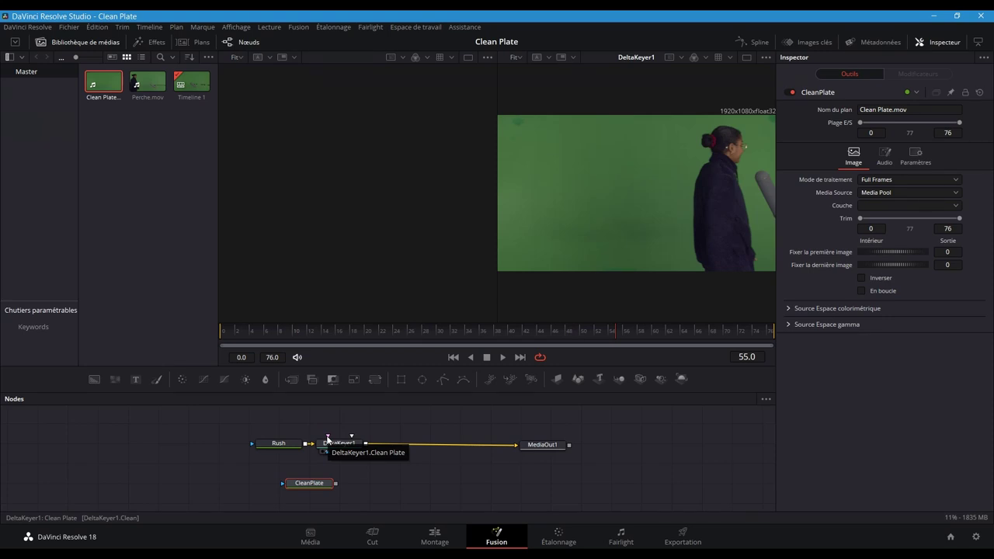
Step: Connect the CleanPlate node to DeltaKeyer1's Clean Plate input and check the key at frame 42
click(327, 439)
drag(327, 438, 335, 486)
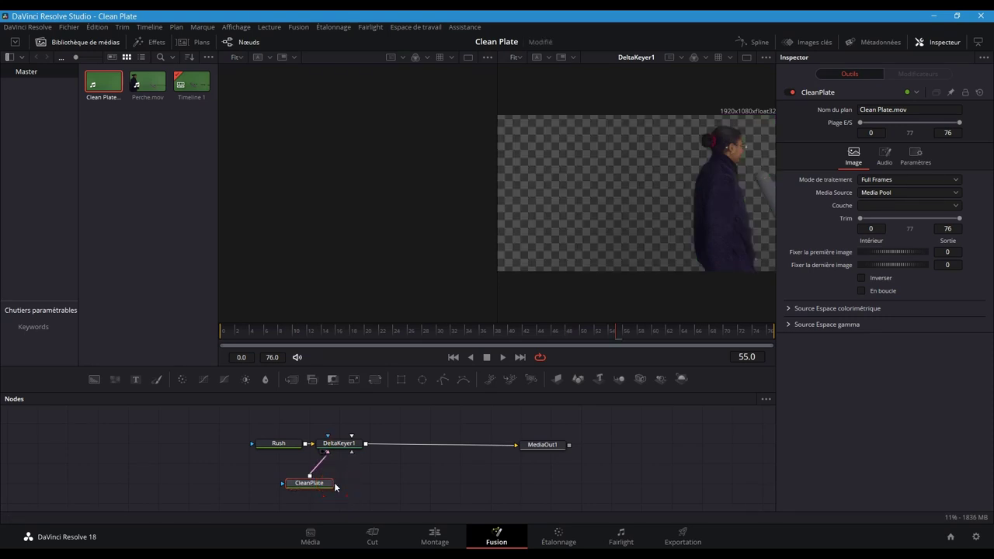
click(545, 332)
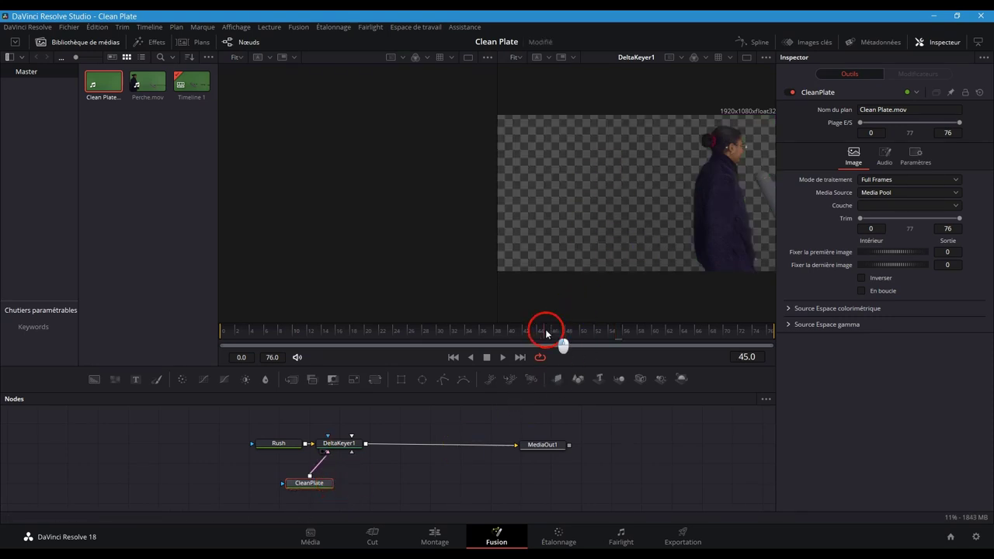
drag(545, 332, 526, 331)
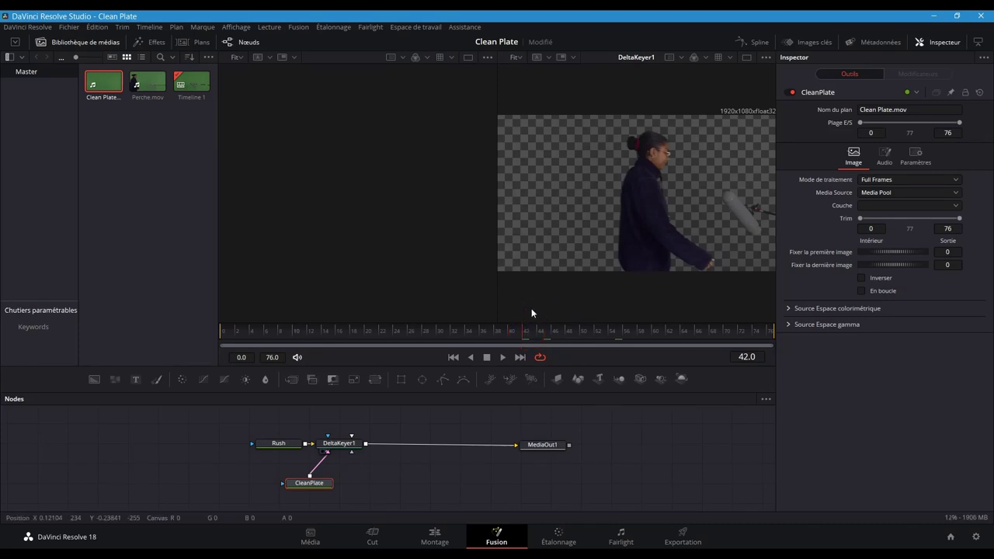
Step: Compare the CleanPlate node in the first viewer with the Rush node in the second viewer
click(317, 483)
key(1)
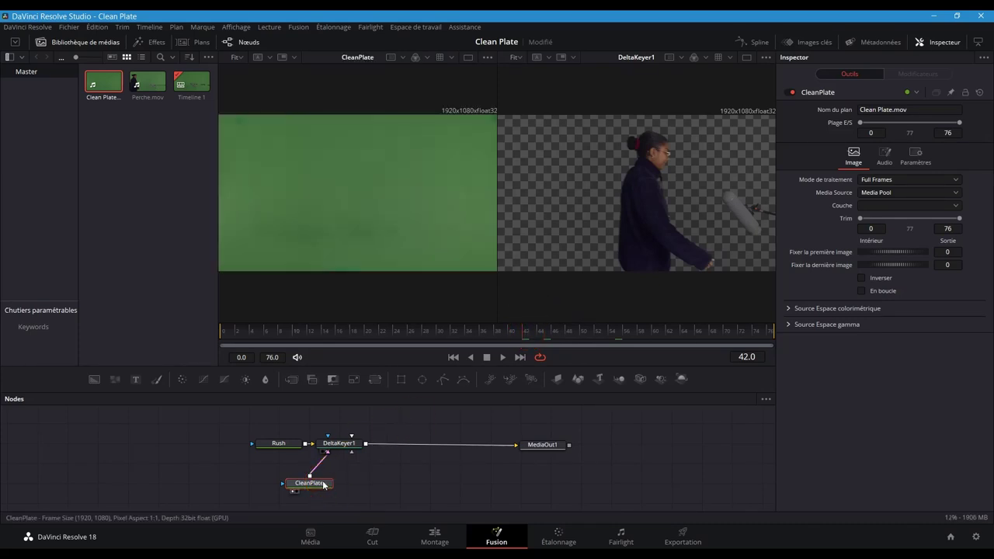
click(300, 449)
key(2)
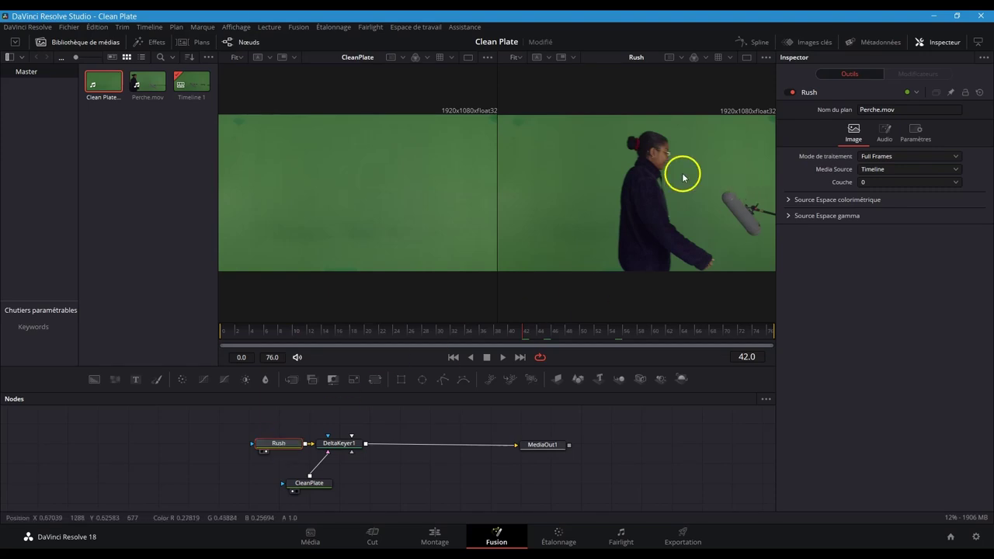
mouse_move(648, 242)
mouse_down()
mouse_move(644, 189)
mouse_move(648, 245)
mouse_up()
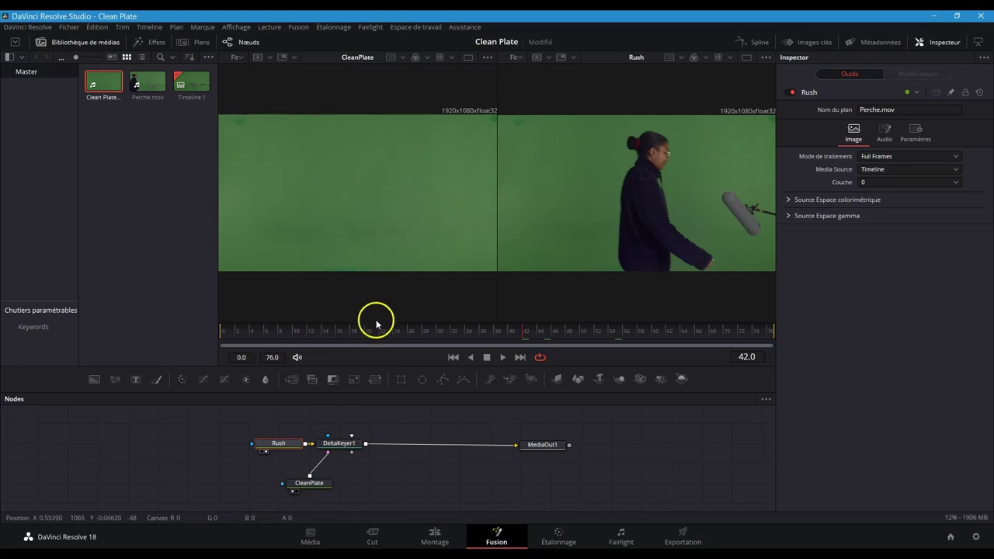
Step: Show DeltaKeyer1 in Matte mode in the second viewer, check the matte up to frame 69, and save the project
click(334, 449)
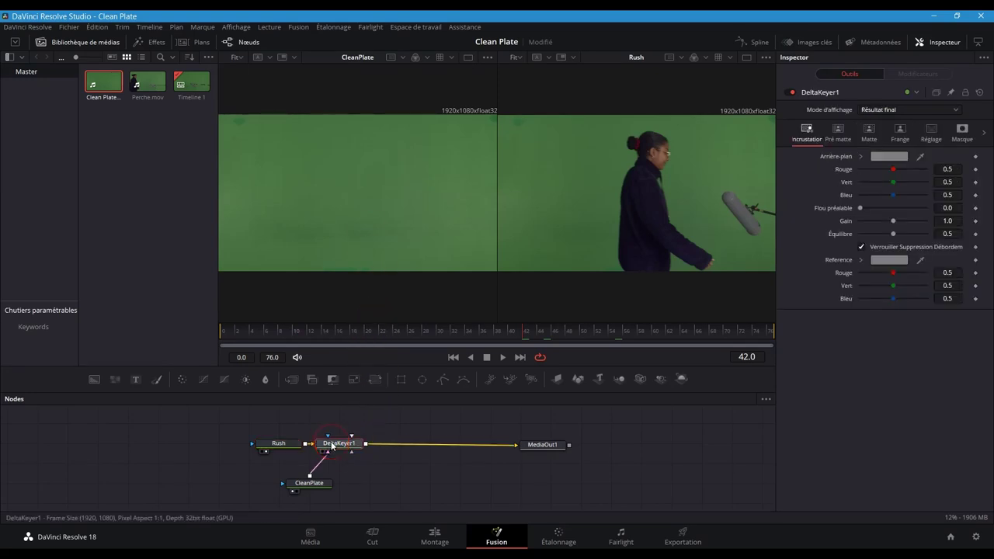
key(2)
click(891, 109)
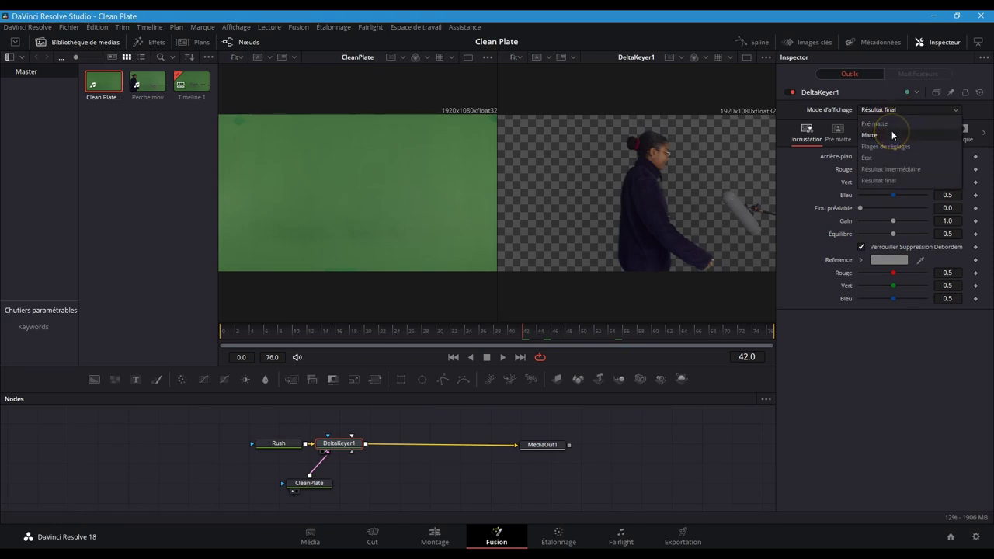
click(891, 134)
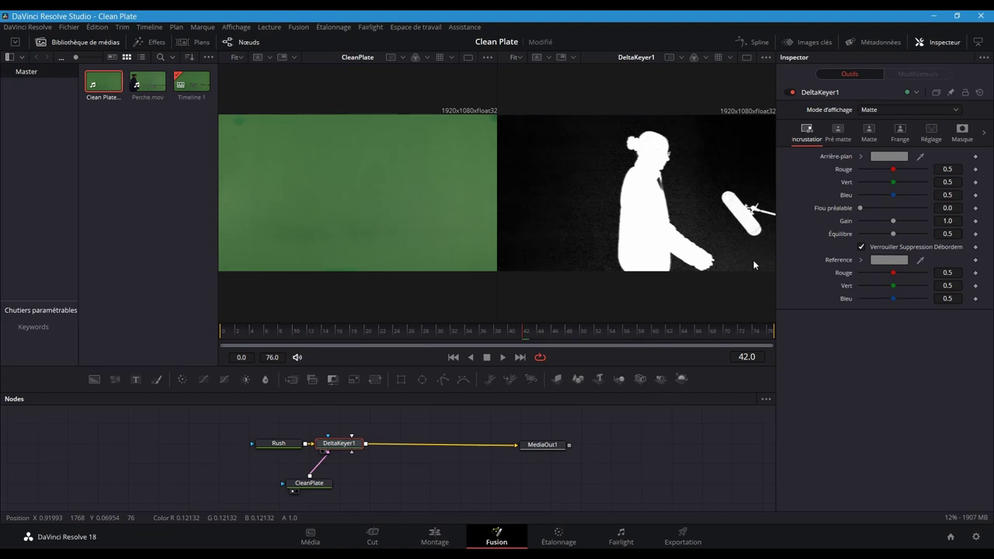
drag(632, 333, 717, 332)
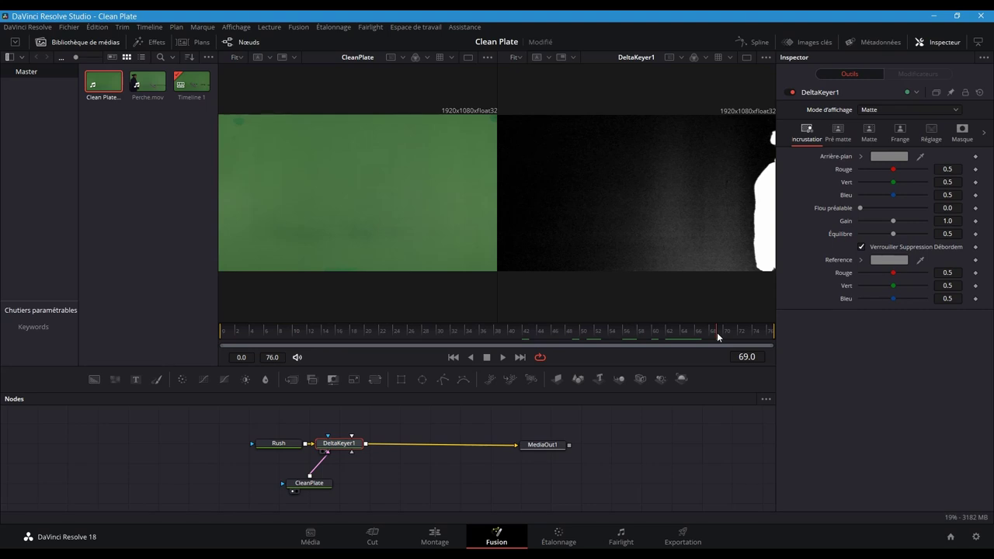
key(ctrl+s)
Step: Switch DeltaKeyer1 to the Pré matte view and, at frame 42, sample the green backdrop beside the actress's face as background colour
click(875, 110)
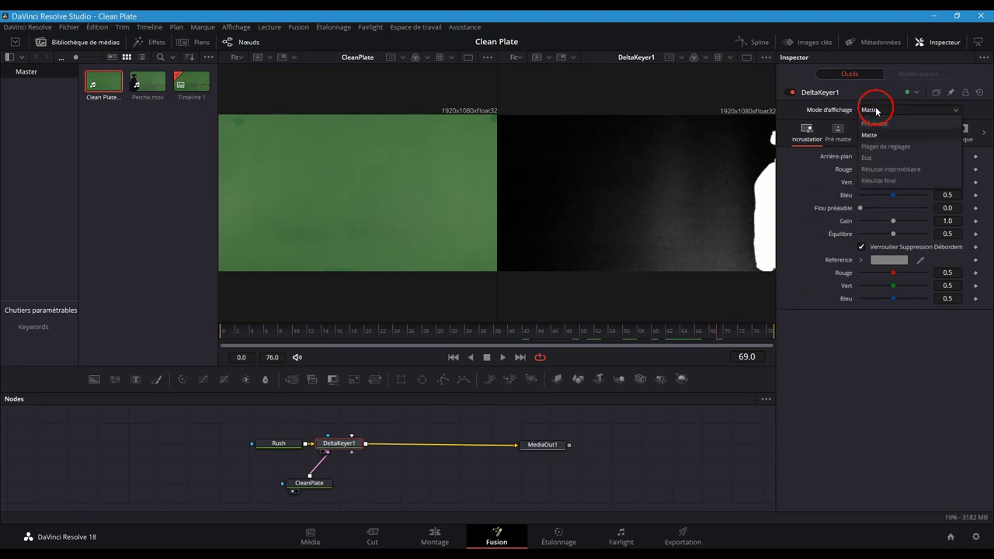
click(875, 123)
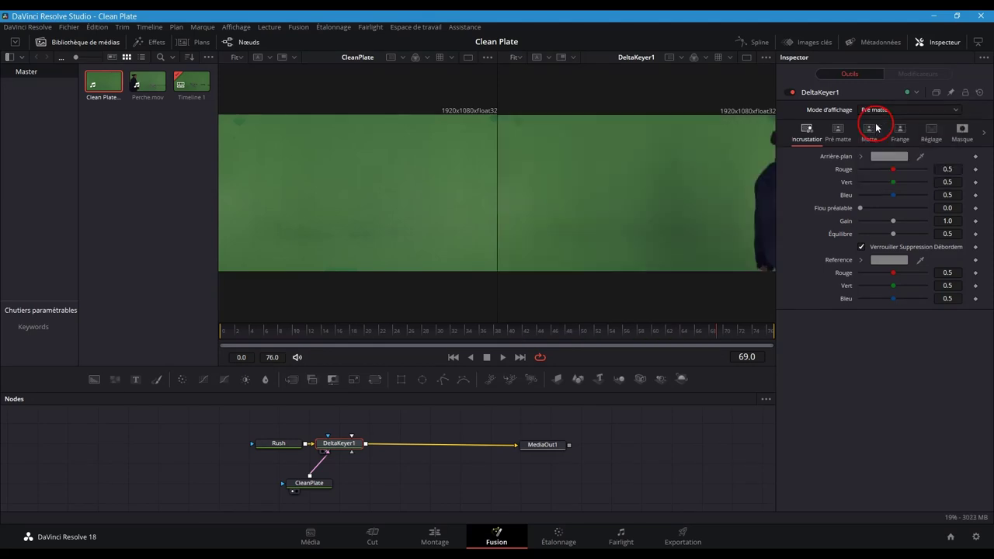
click(523, 339)
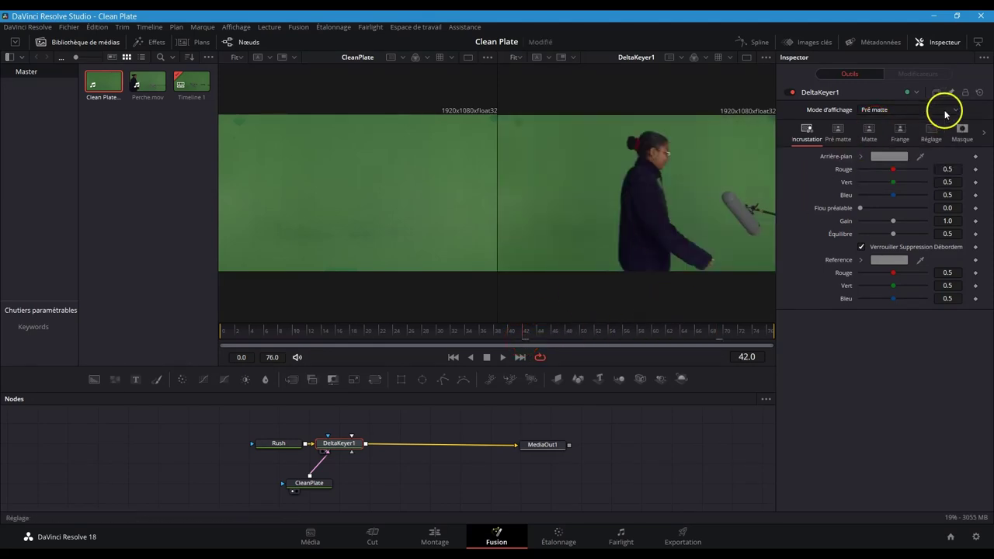
drag(922, 158, 694, 157)
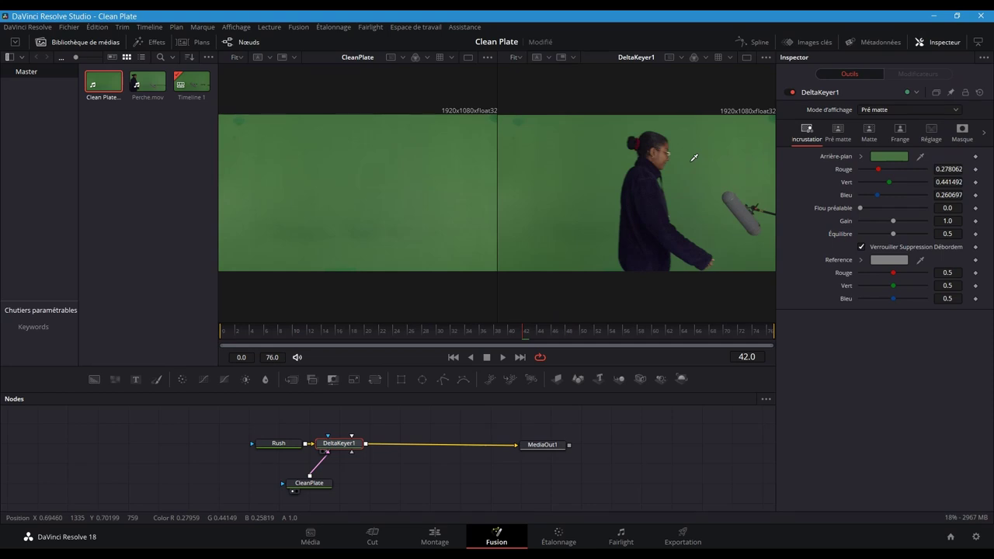
Step: Return DeltaKeyer1 to the Matte view and set its matte thresholds to 0.133 low and 0.9961 high
click(883, 109)
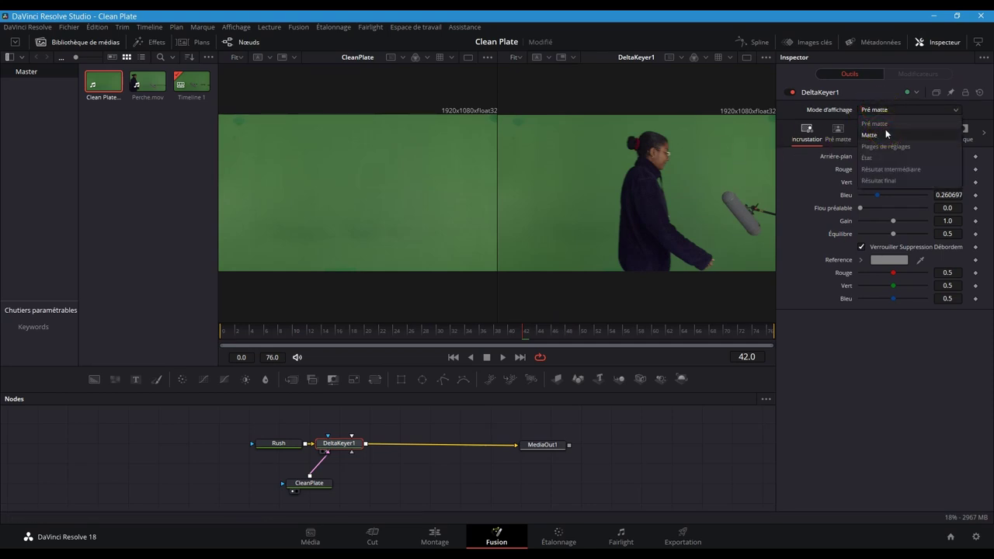
click(870, 135)
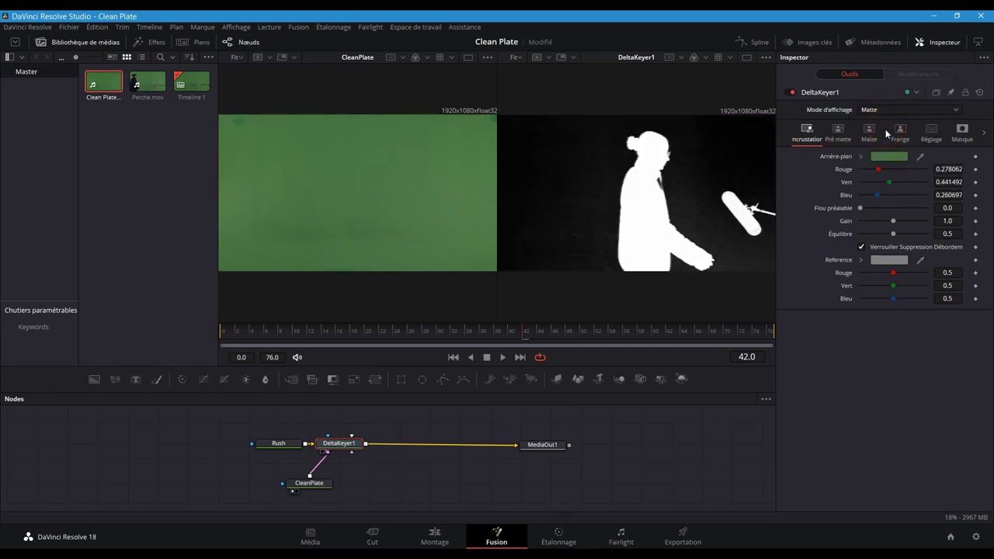
click(870, 132)
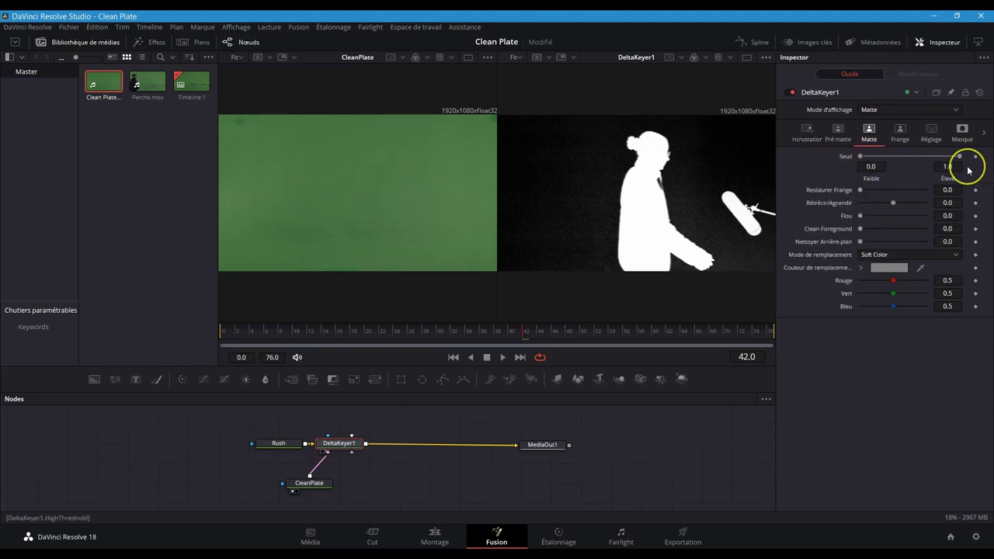
mouse_move(860, 155)
mouse_down()
mouse_move(958, 156)
mouse_move(859, 160)
mouse_move(871, 157)
mouse_up()
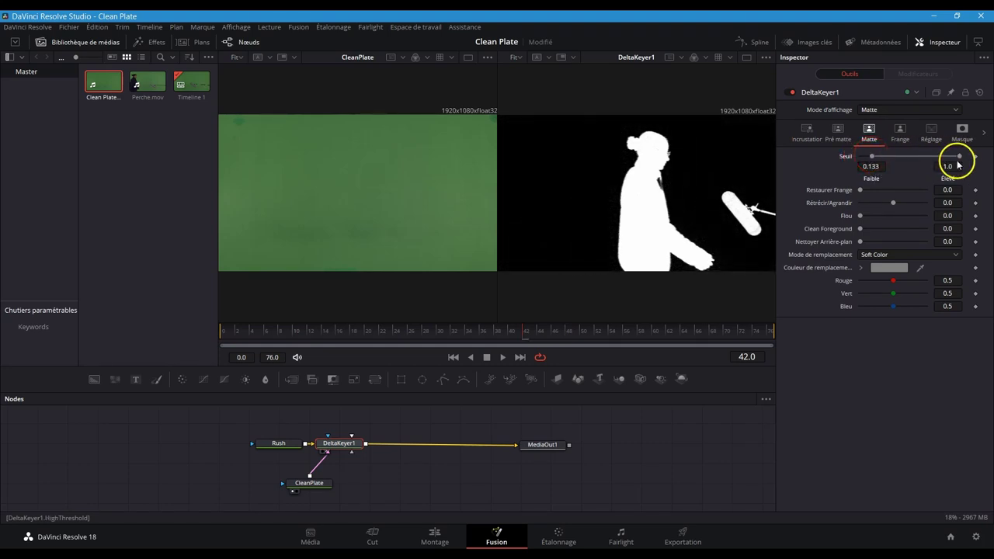
drag(960, 157, 938, 167)
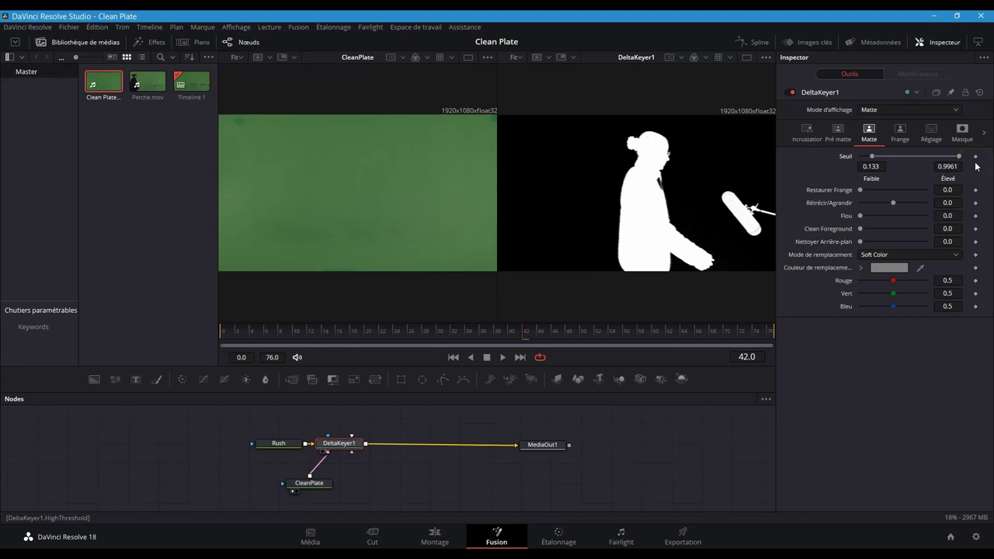
Step: Add a second Delta Keyer fed by the Rush node and show it in the first viewer
click(222, 474)
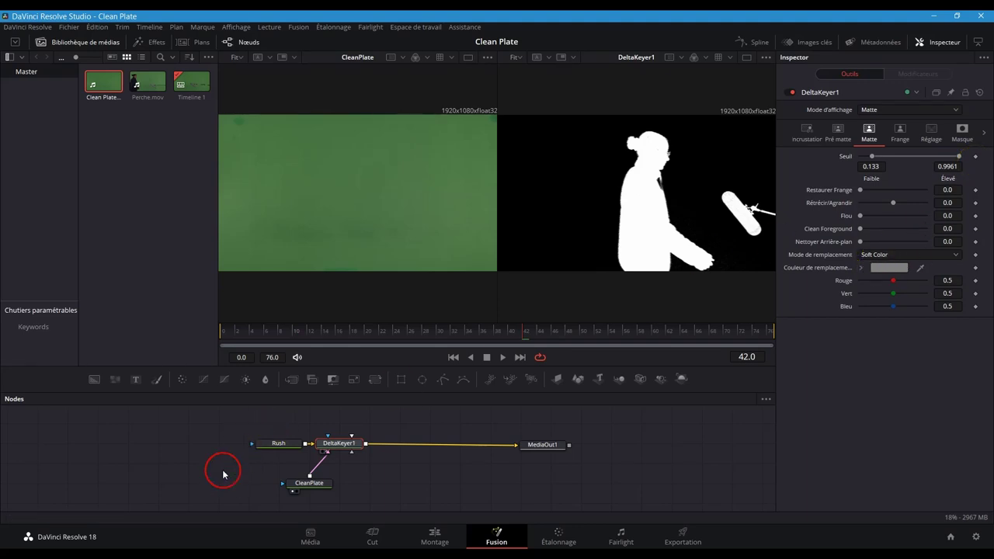
key(shift+space)
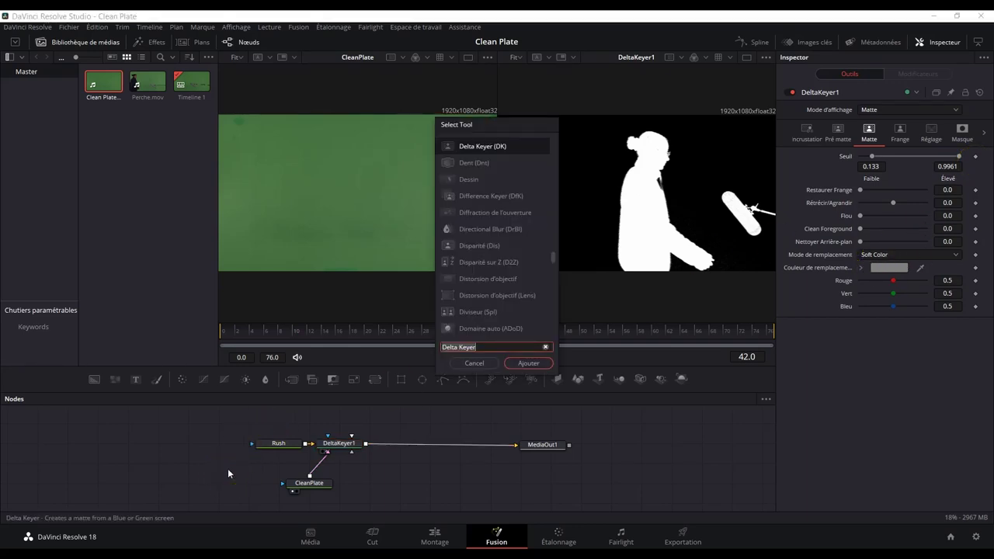
click(525, 362)
drag(307, 444, 193, 466)
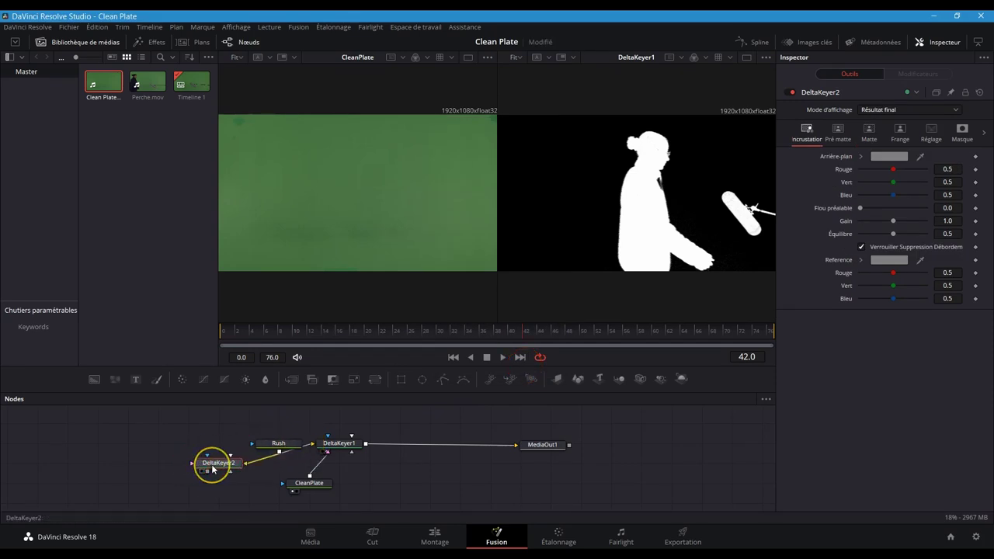
key(1)
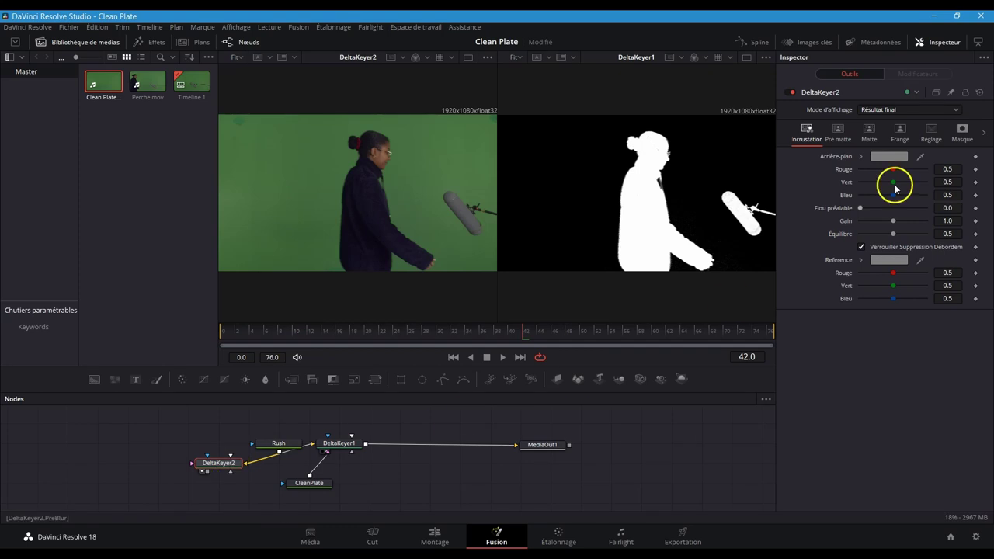
Step: Sample the green backdrop as DeltaKeyer2's background colour and, in Matte view, set its low threshold to about 0.244
drag(920, 156, 411, 155)
click(893, 109)
click(885, 129)
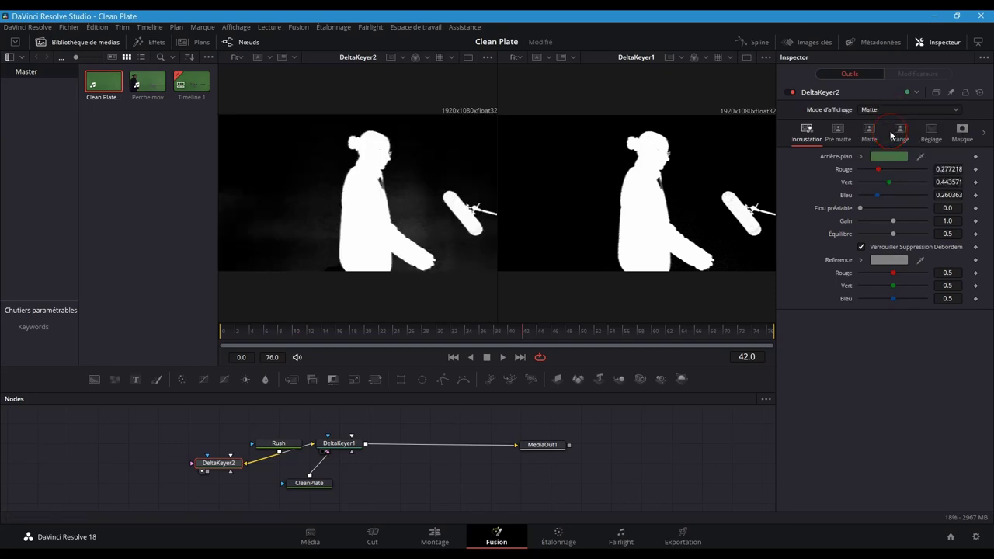
click(871, 134)
drag(860, 156, 882, 156)
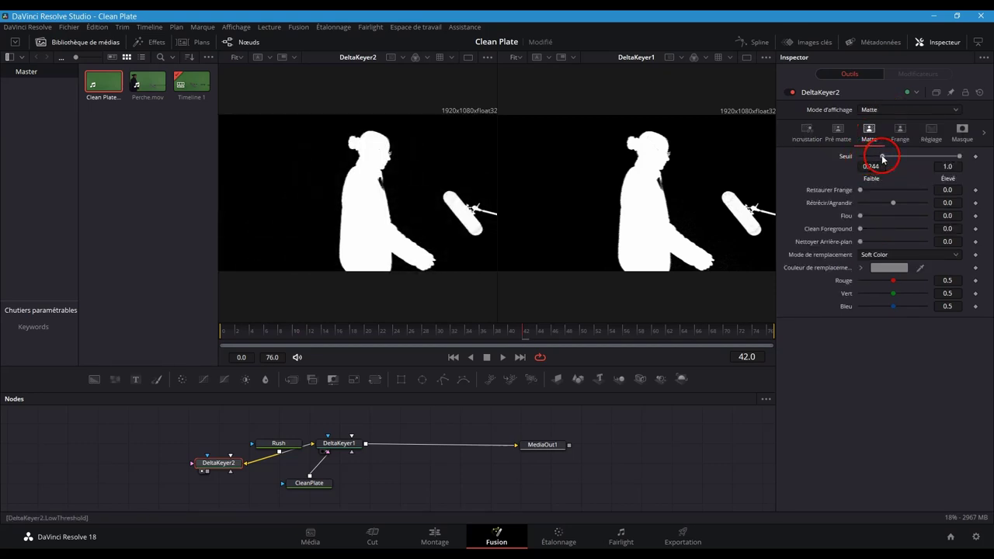
Step: Set DeltaKeyer2's high matte threshold to 0.95 and compare its matte settings with those of DeltaKeyer1
drag(960, 161, 959, 159)
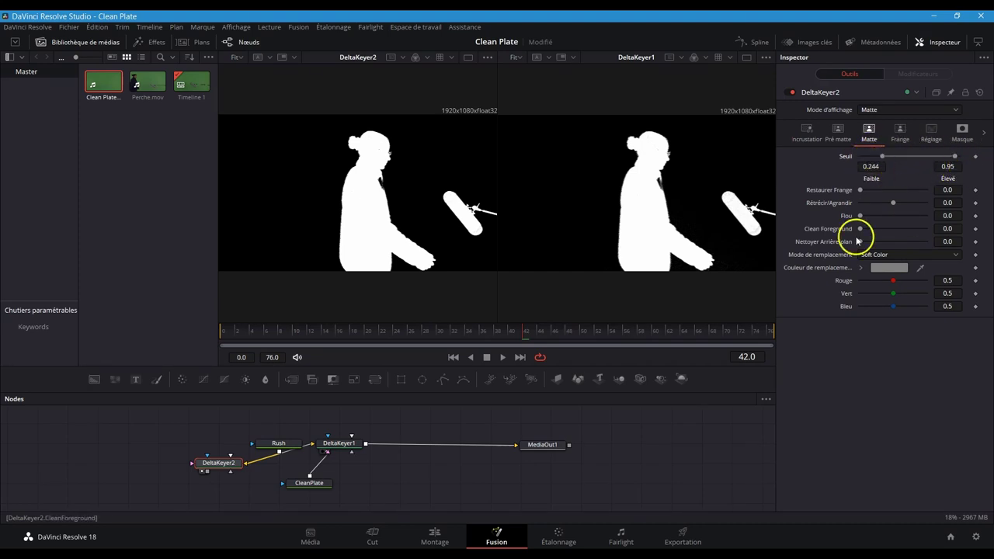
click(344, 447)
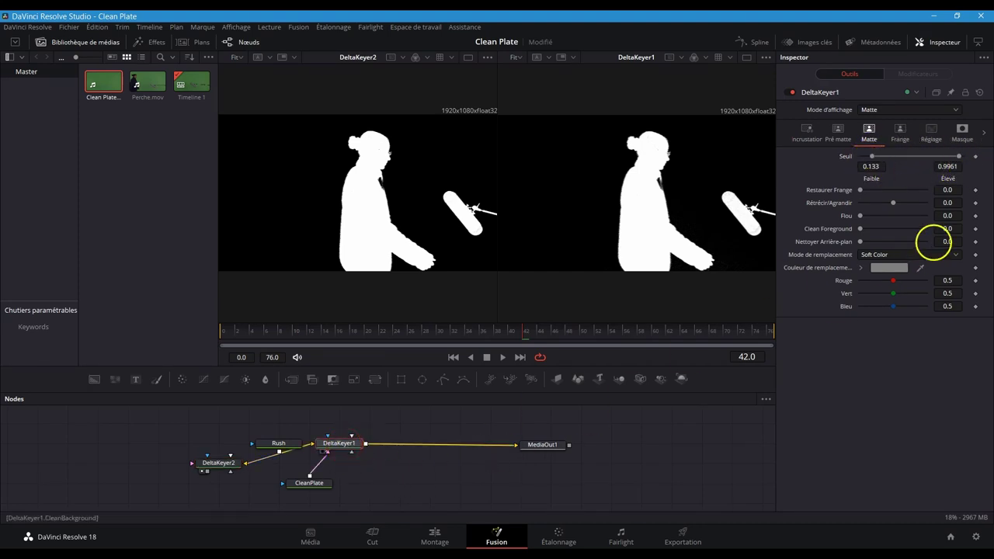
click(220, 463)
click(336, 447)
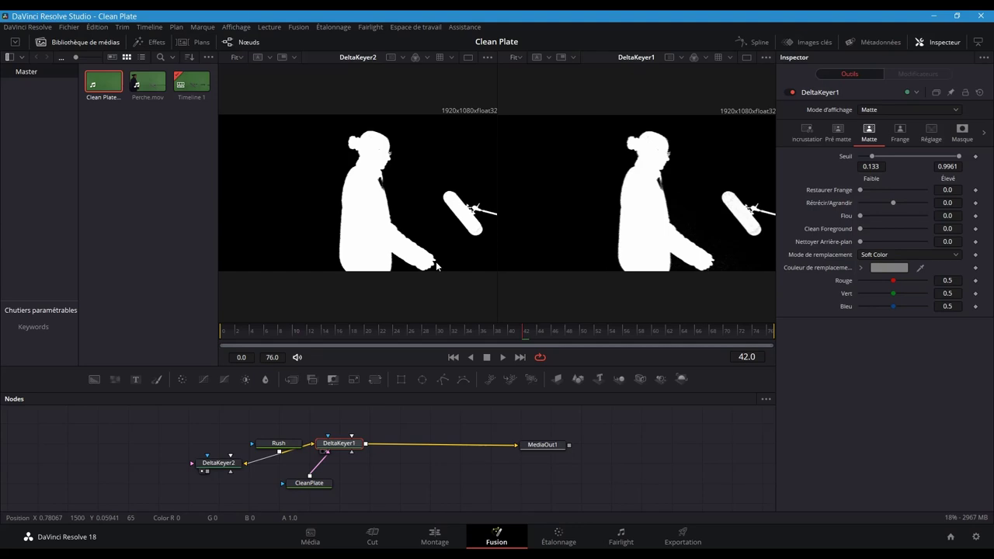
Step: Delete the DeltaKeyer2 node, switch DeltaKeyer1's display mode to Résultat final, and review the keyed footage back to frame 27
click(218, 465)
key(Delete)
click(334, 446)
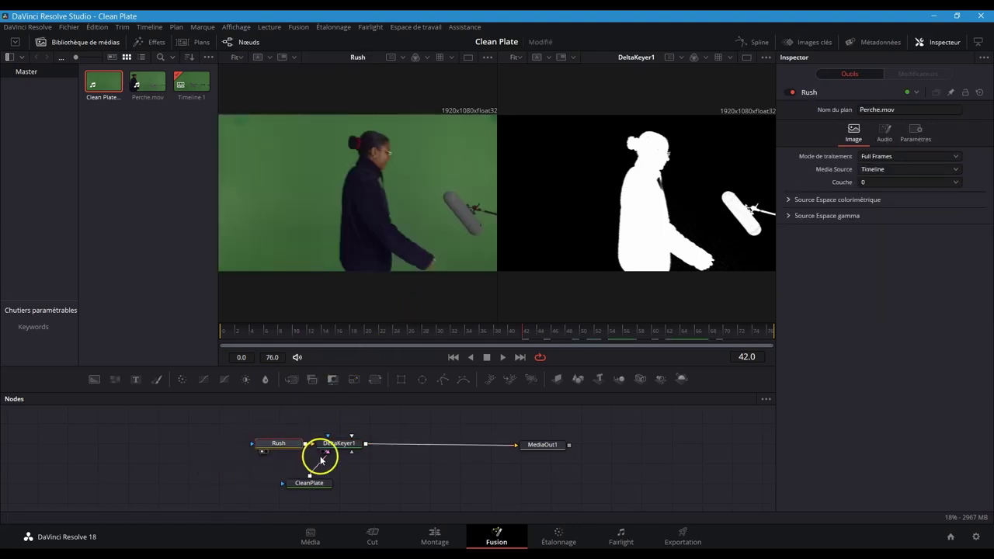
click(909, 111)
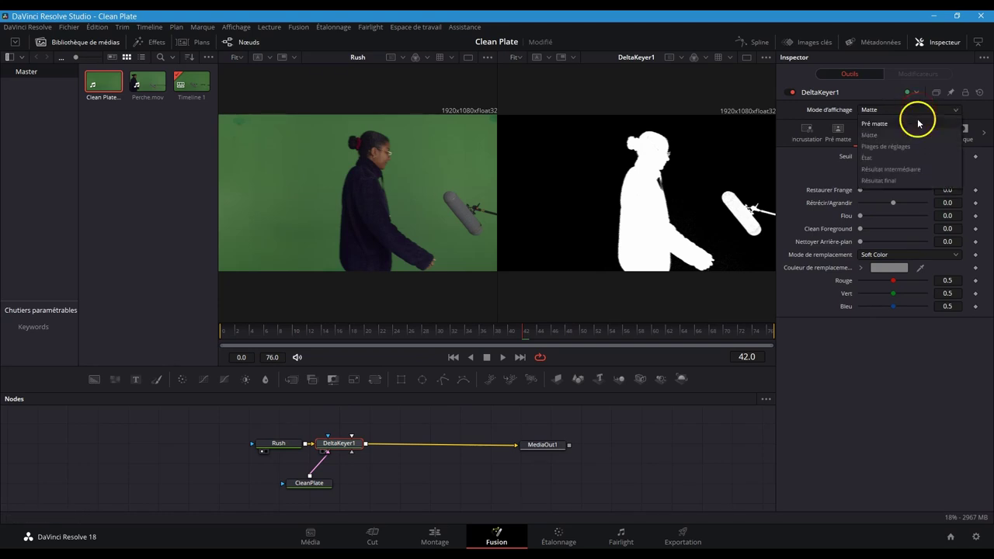
click(912, 178)
drag(528, 333, 417, 335)
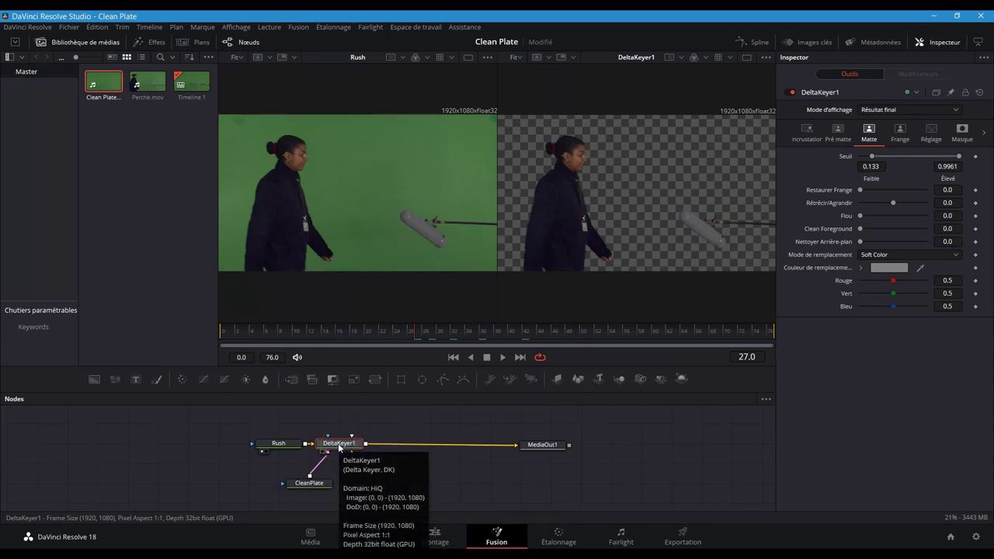
Step: At frame 0, add an unattached Polygon mask and draw a closed shape around the boom microphone and pole, extending past the frame edge
drag(237, 331, 220, 331)
click(683, 414)
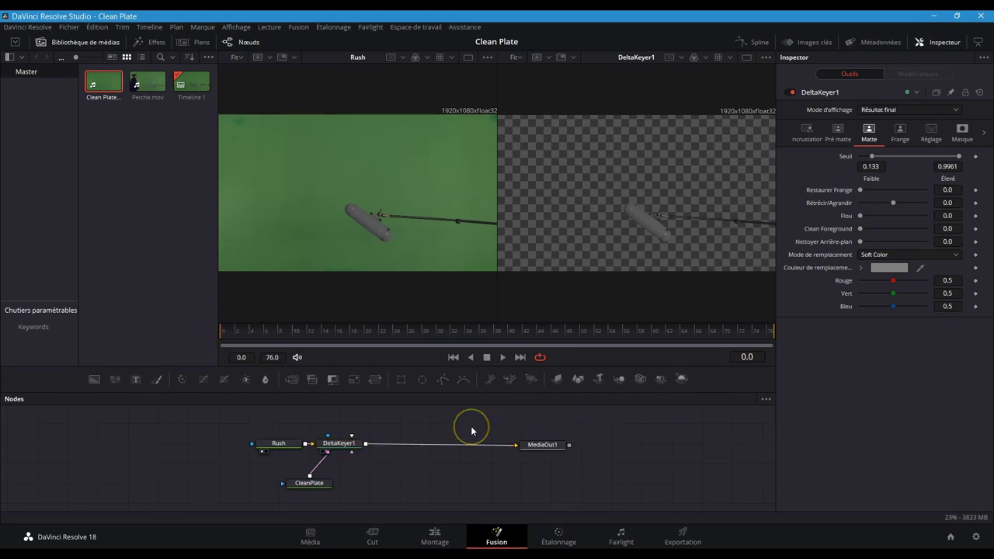
click(441, 378)
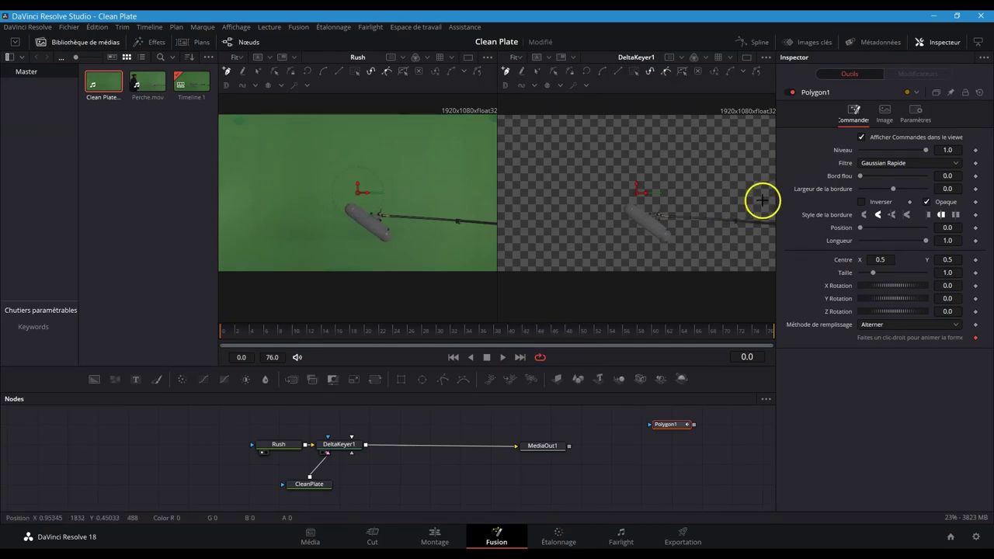
click(731, 173)
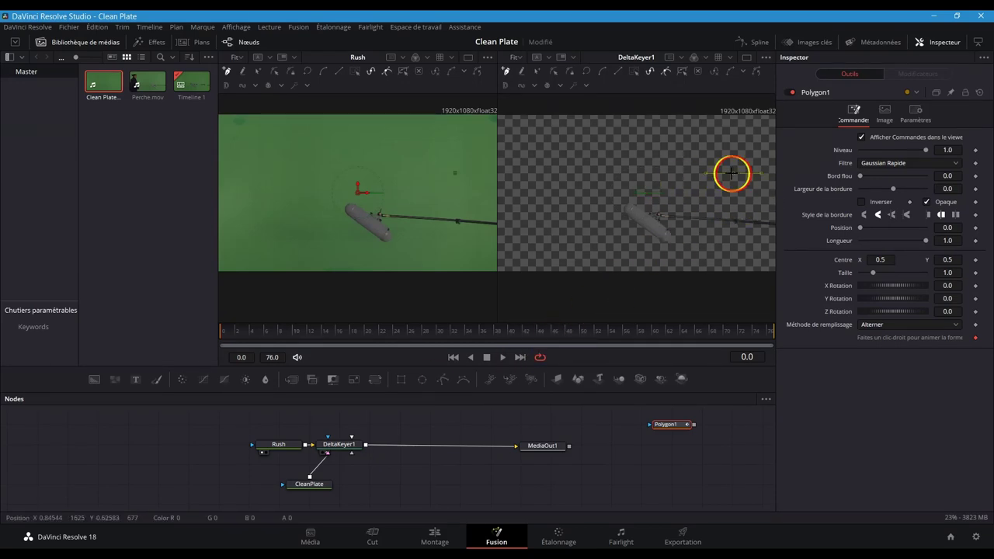
click(607, 201)
click(633, 246)
click(725, 250)
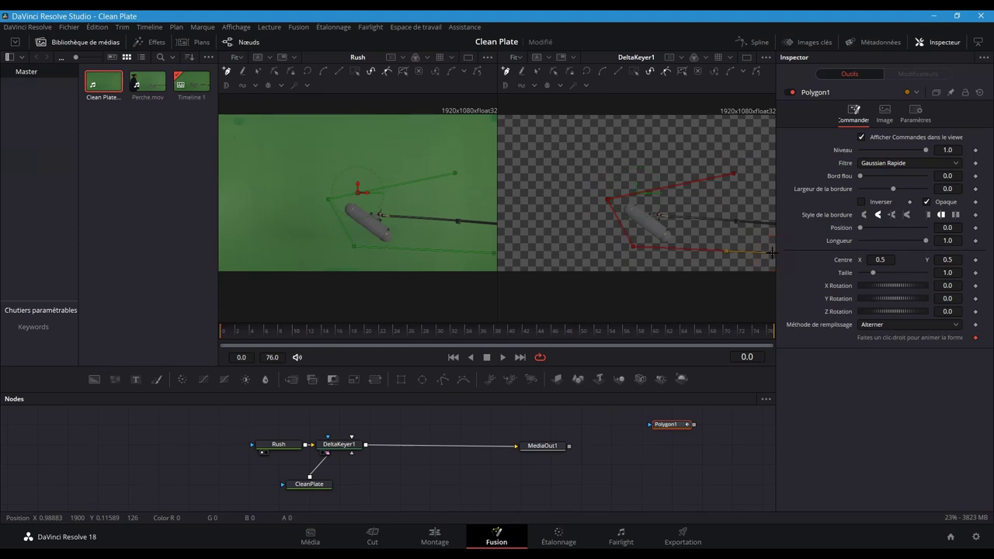
scroll(771, 252, down, 2)
click(766, 256)
click(753, 195)
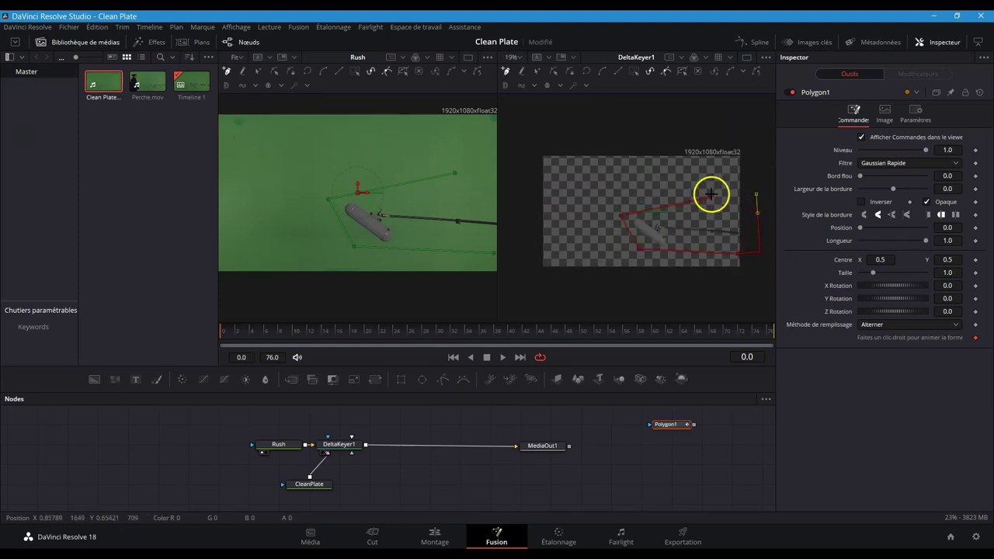
click(711, 193)
Step: Select all polygon points and move the mask to follow the boom microphone at frames 16 and 27
drag(302, 332, 336, 332)
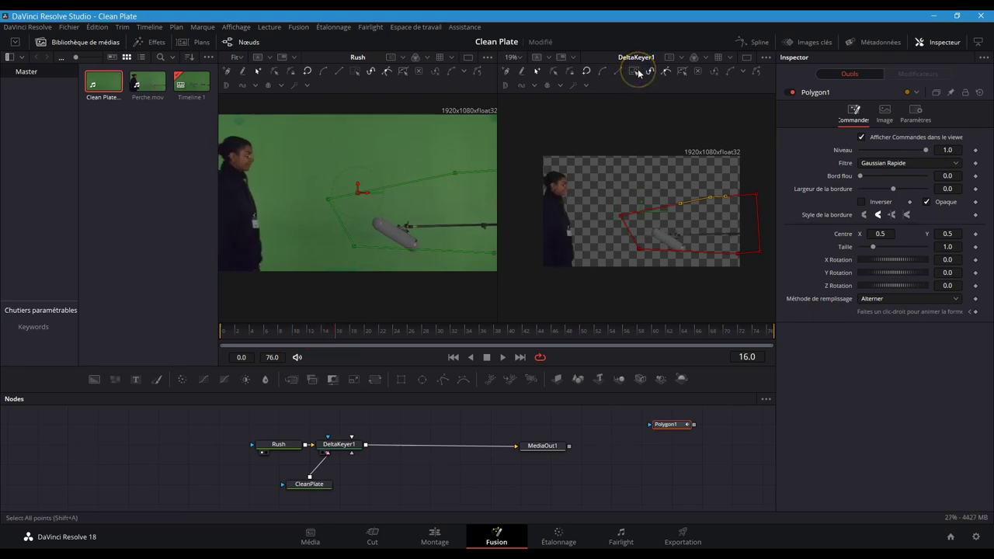
drag(764, 169, 611, 301)
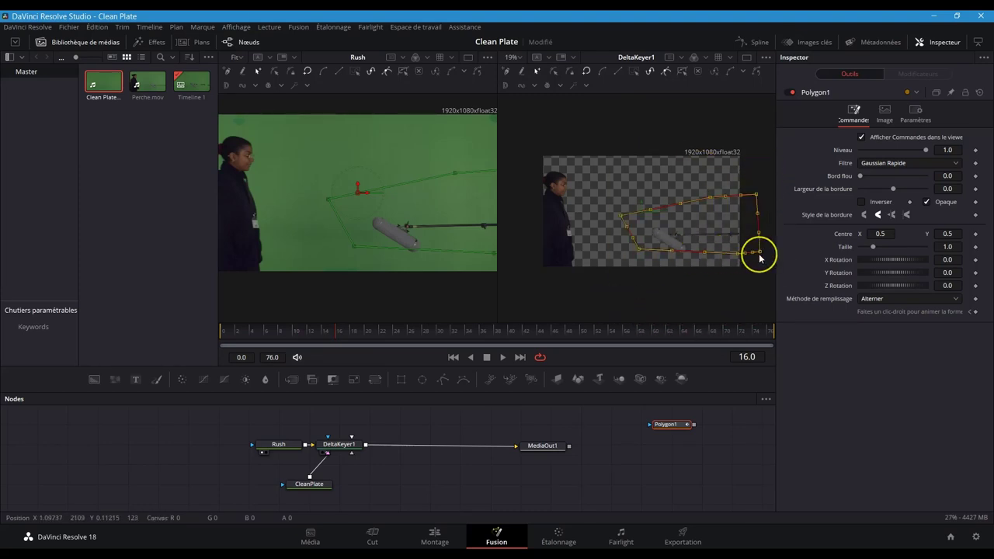
drag(760, 253, 776, 264)
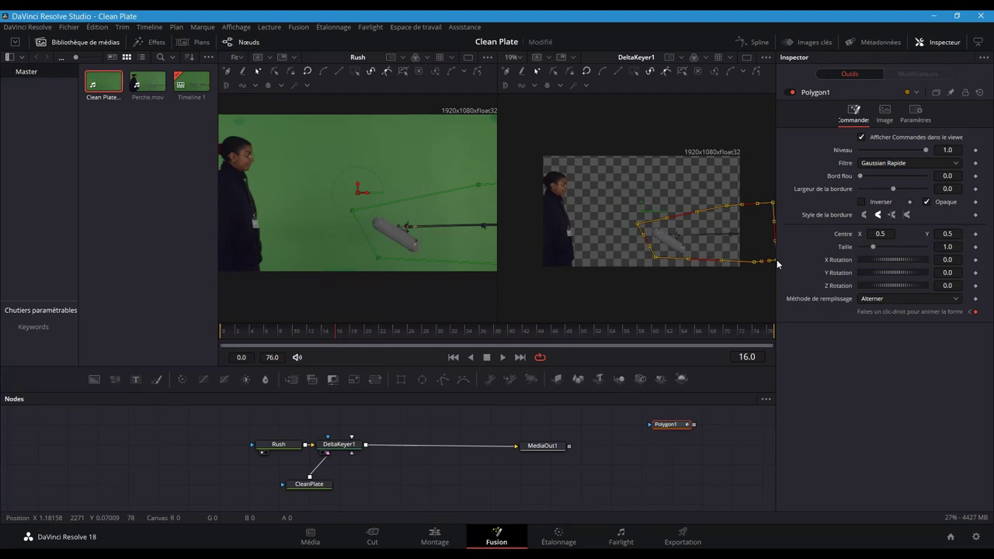
click(419, 331)
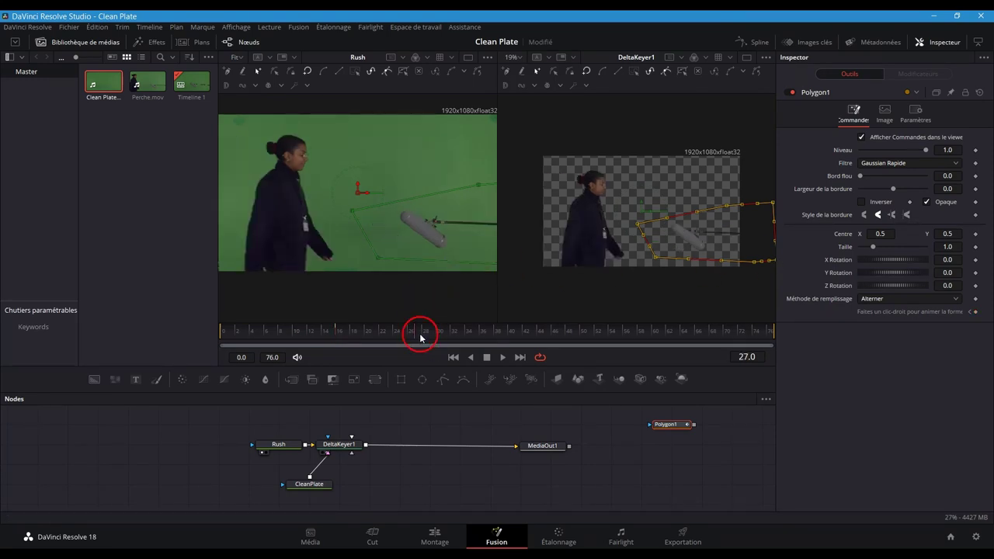
click(658, 262)
drag(658, 261, 717, 239)
Step: At frame 53, shift the polygon to surround the microphone and adjust its corner point near the actress
click(514, 331)
click(600, 330)
scroll(730, 231, up, 2)
drag(718, 281, 736, 272)
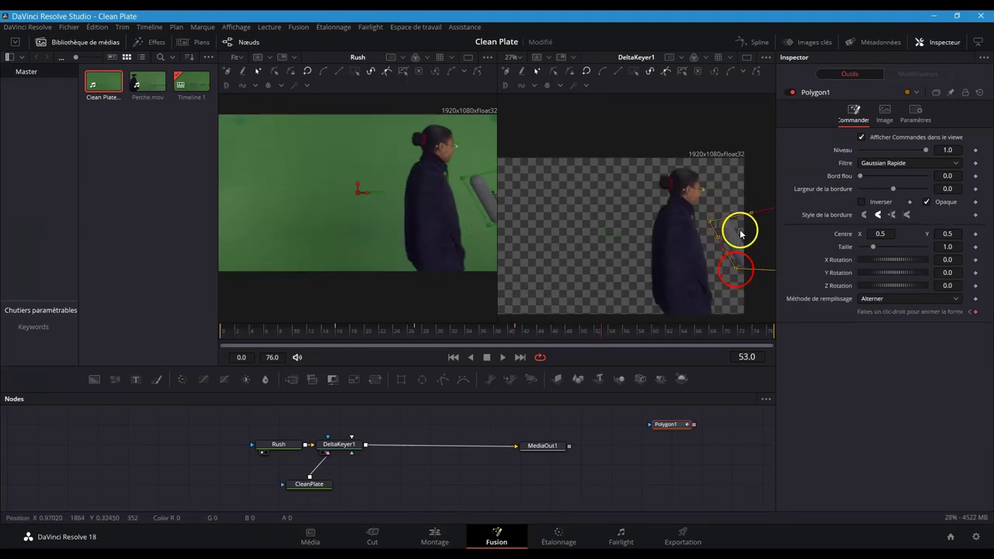
drag(709, 222, 708, 219)
Step: At frame 59, move the whole polygon with the microphone and reposition its corner points clear of the actress's face and body
click(636, 71)
click(642, 330)
drag(736, 266, 764, 248)
scroll(742, 218, up, 2)
scroll(743, 217, up, 3)
mouse_move(709, 189)
mouse_down()
mouse_move(721, 206)
mouse_move(710, 195)
mouse_up()
scroll(768, 275, down, 3)
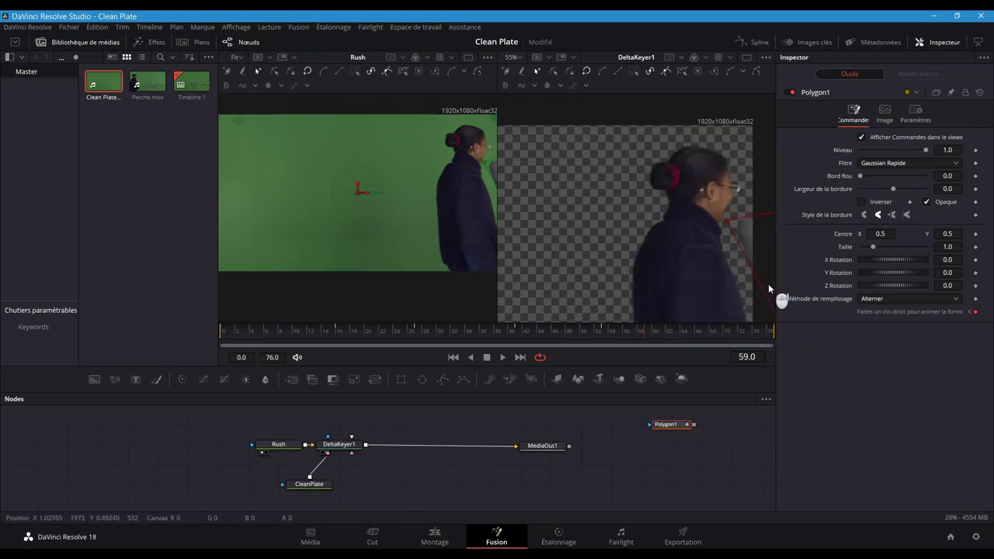
drag(701, 274, 687, 277)
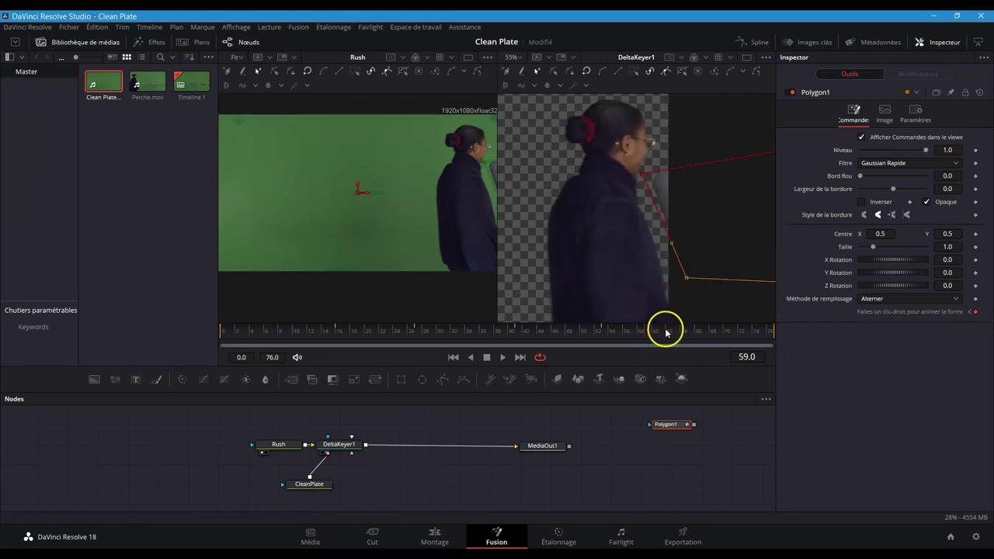
Step: At frame 61, move all polygon points off the actress and fit the DeltaKeyer1 viewer to the full image
click(663, 331)
click(638, 72)
drag(642, 173, 675, 171)
click(513, 58)
click(518, 72)
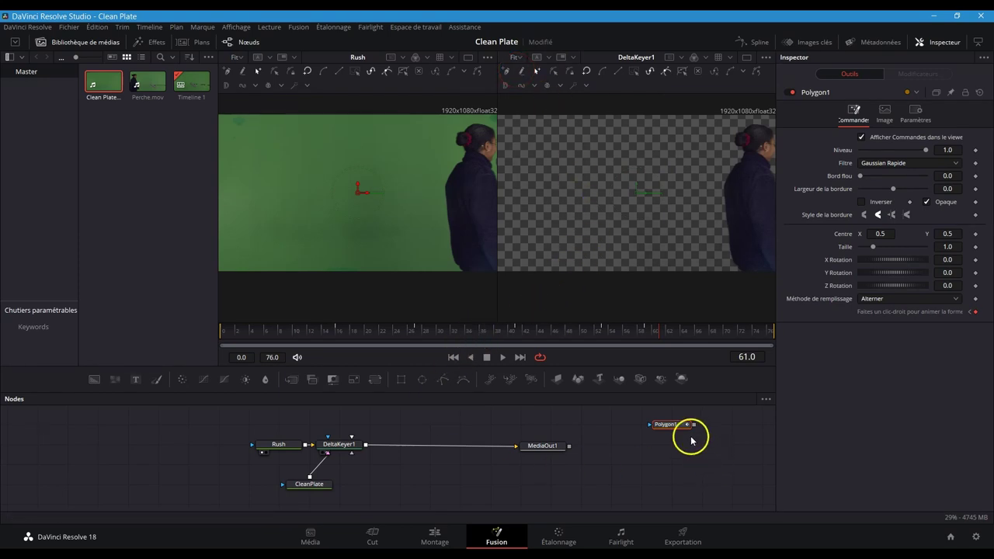
Step: Place Polygon1 beside DeltaKeyer1, connect it to the keyer's garbage matte input, and scrub the footage to check the microphone's removal
drag(683, 424, 413, 423)
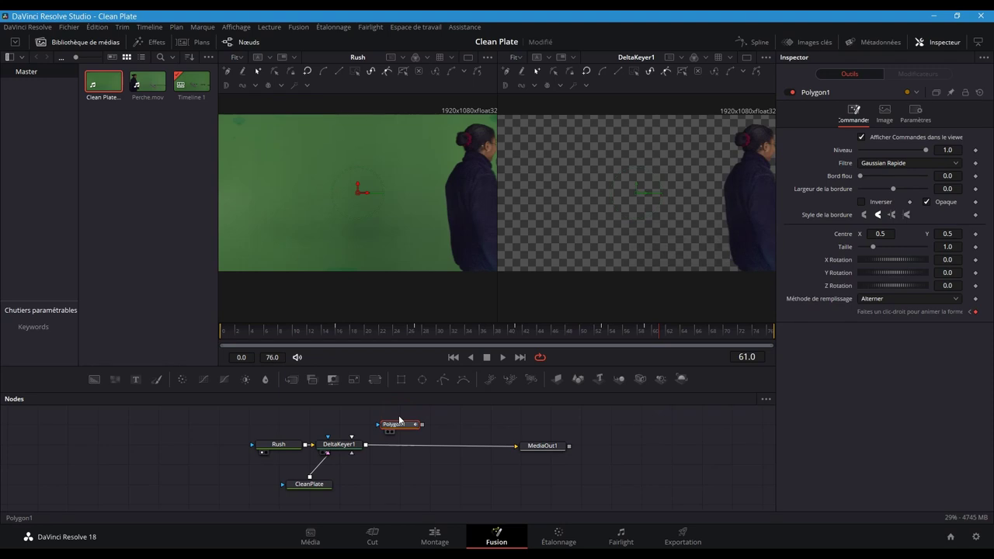
drag(398, 431, 421, 424)
click(356, 453)
click(446, 337)
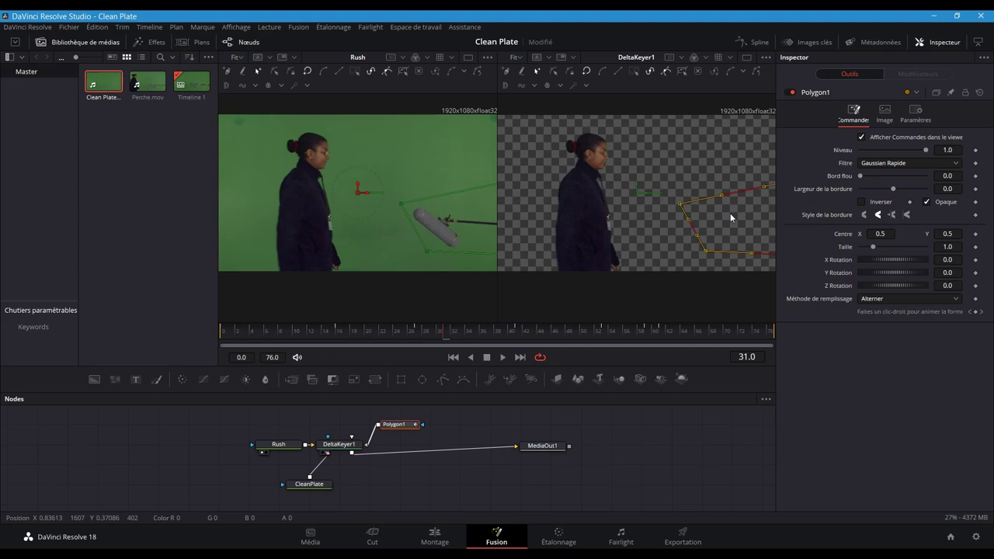
drag(295, 329, 371, 330)
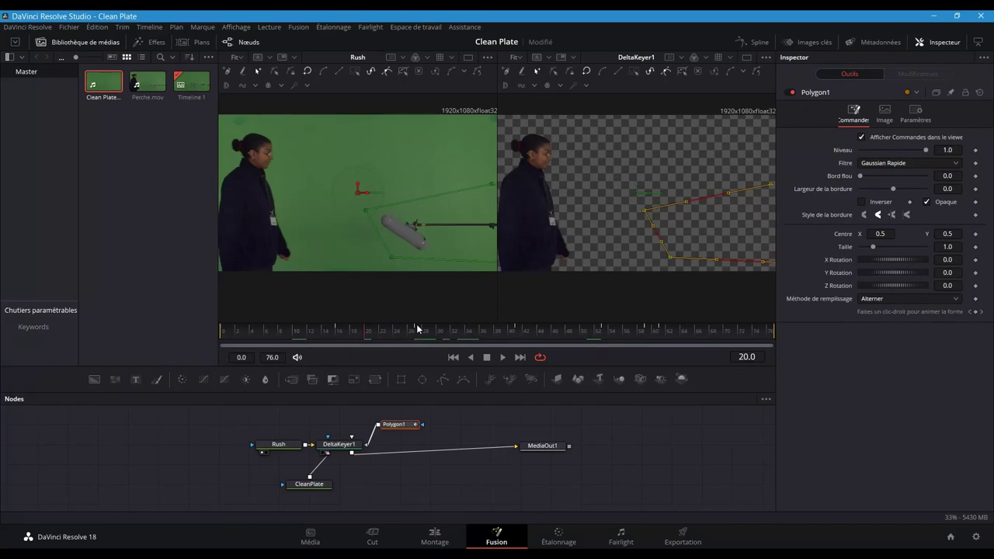